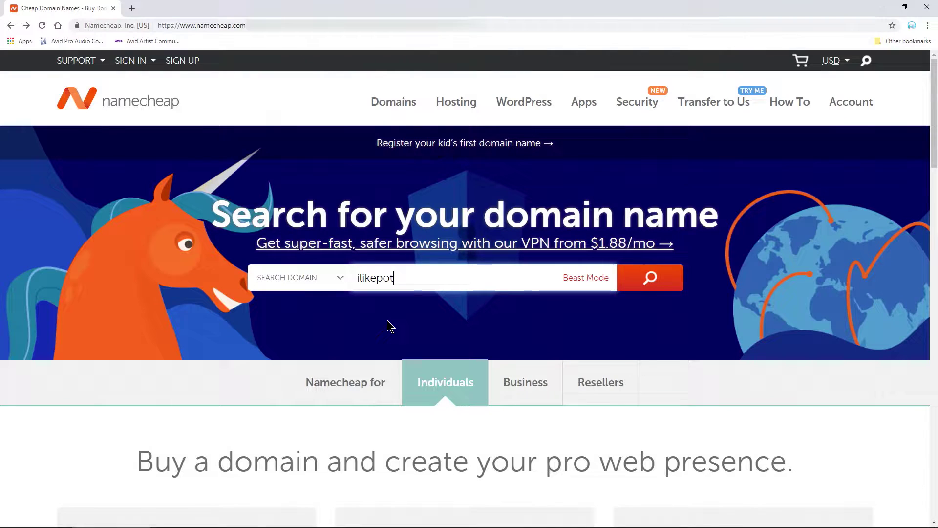
- Search Namecheap for the domain tatoes.com
{"action": "type", "text": "tatoes.com"}
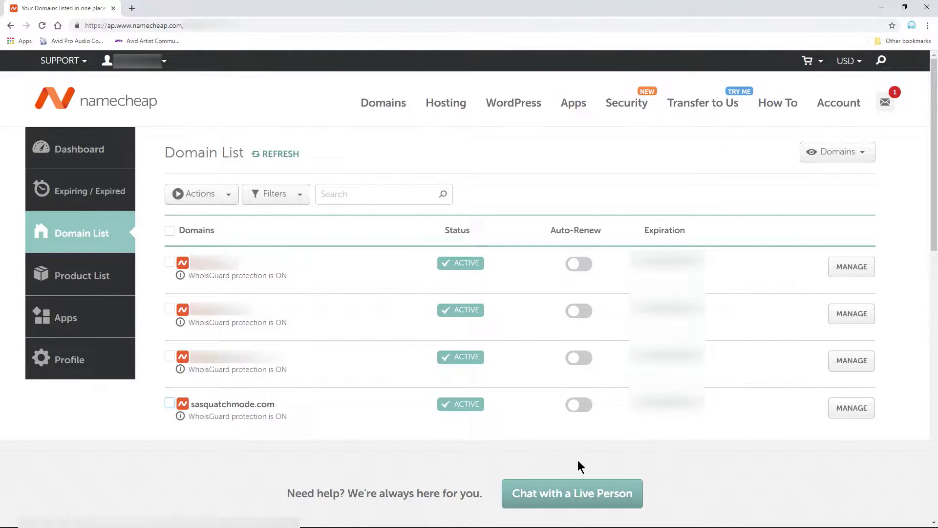
- Switch sasquatchmode.com's nameservers to Namecheap Web Hosting DNS and save the change
{"action": "left_click", "coordinate": [858, 413]}
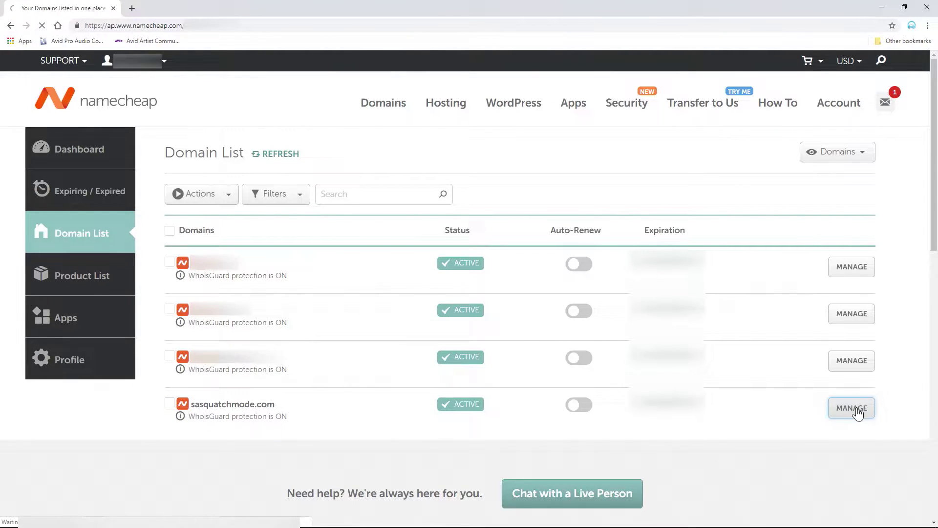
{"action": "scroll", "coordinate": [453, 296], "scroll_direction": "down", "scroll_amount": 4}
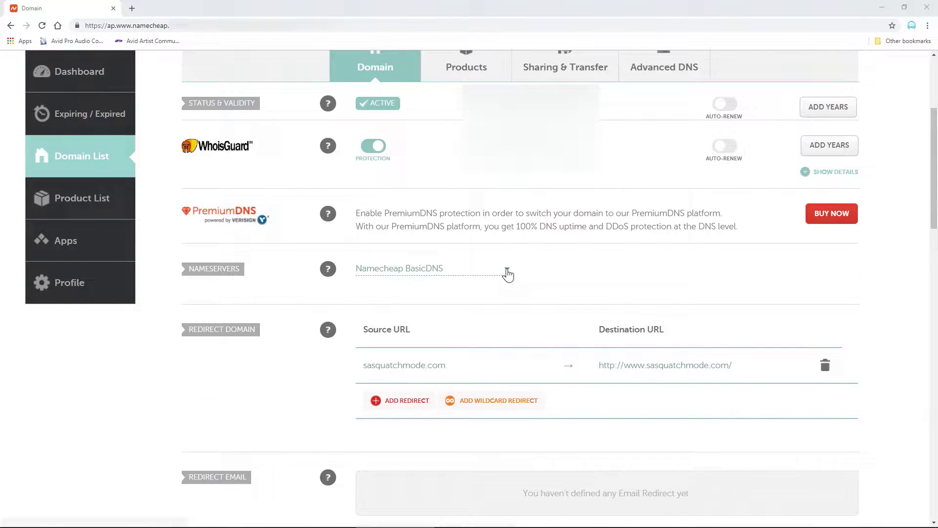
{"action": "left_click", "coordinate": [505, 269]}
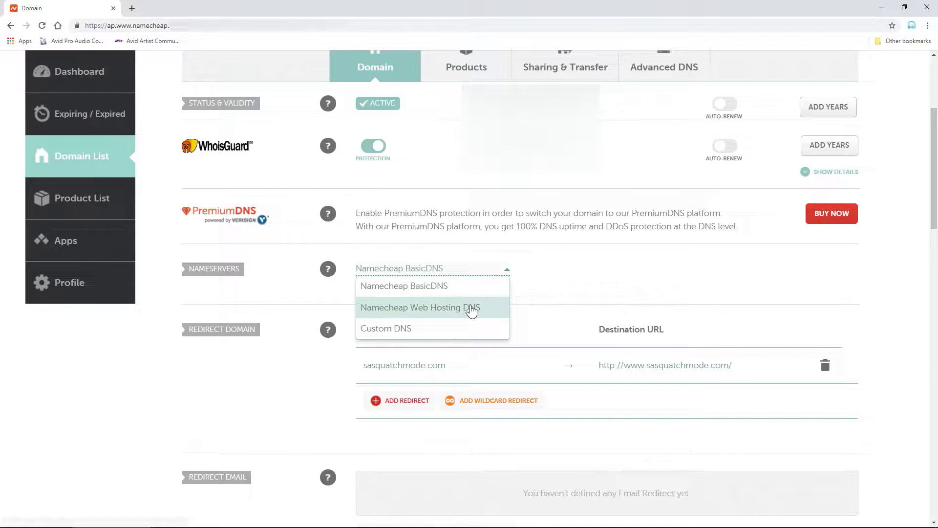
{"action": "left_click", "coordinate": [470, 308]}
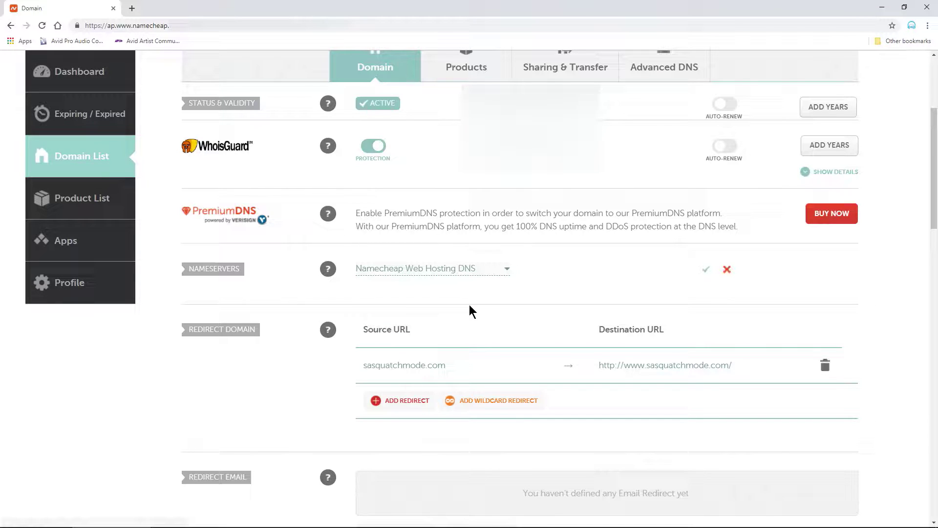
{"action": "left_click", "coordinate": [706, 272]}
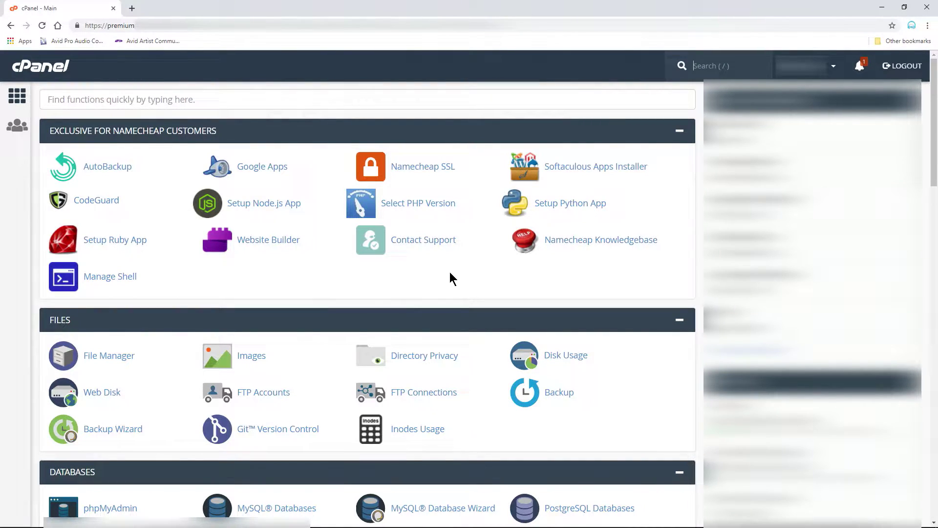
{"action": "scroll", "coordinate": [450, 273], "scroll_direction": "down", "scroll_amount": 8}
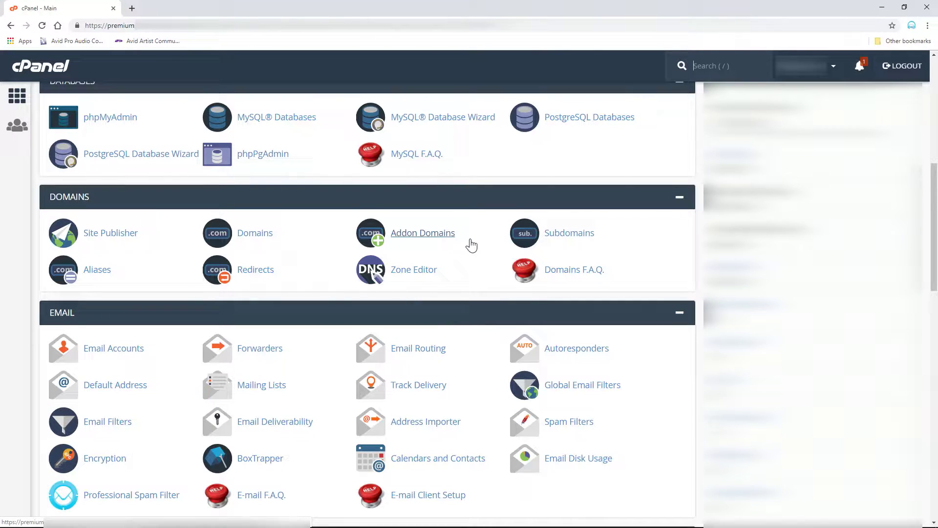
{"action": "key", "text": "slash"}
- Add sasquatchmode.com as an addon domain with its subdomain and document root auto-filled
{"action": "left_click", "coordinate": [428, 238]}
{"action": "left_click", "coordinate": [123, 215]}
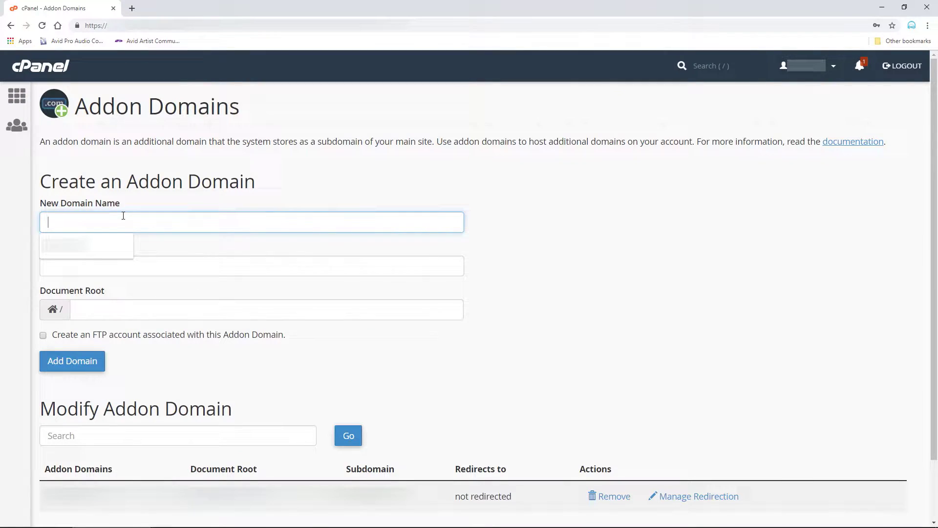
{"action": "type", "text": "sasquatchmode.com"}
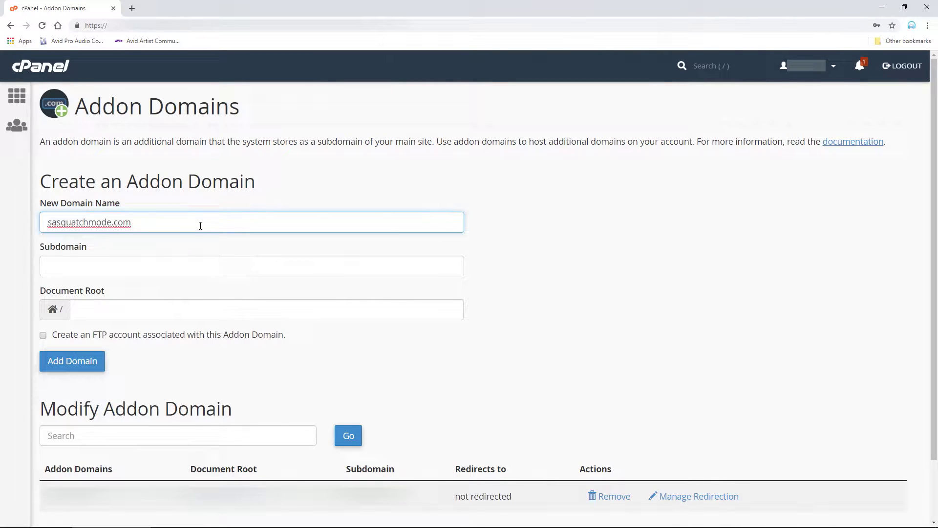
{"action": "left_click", "coordinate": [609, 222]}
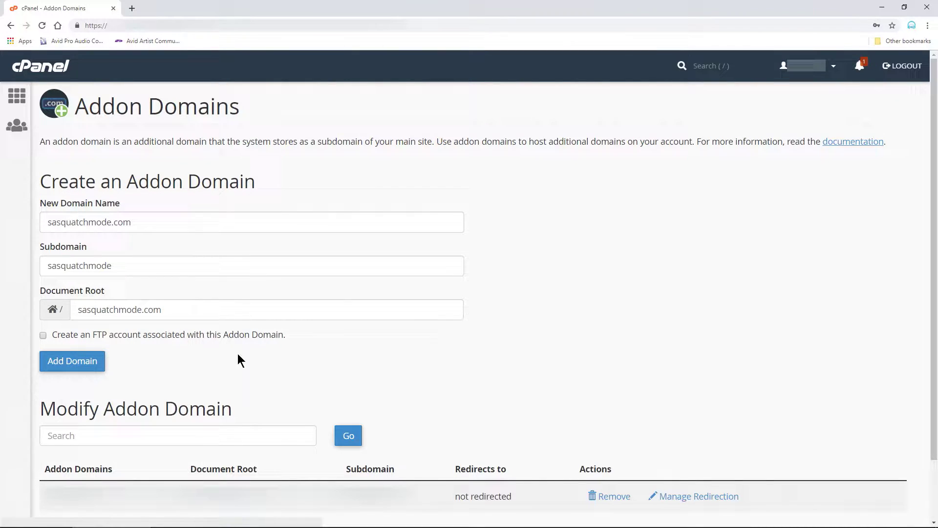
{"action": "left_click", "coordinate": [90, 364]}
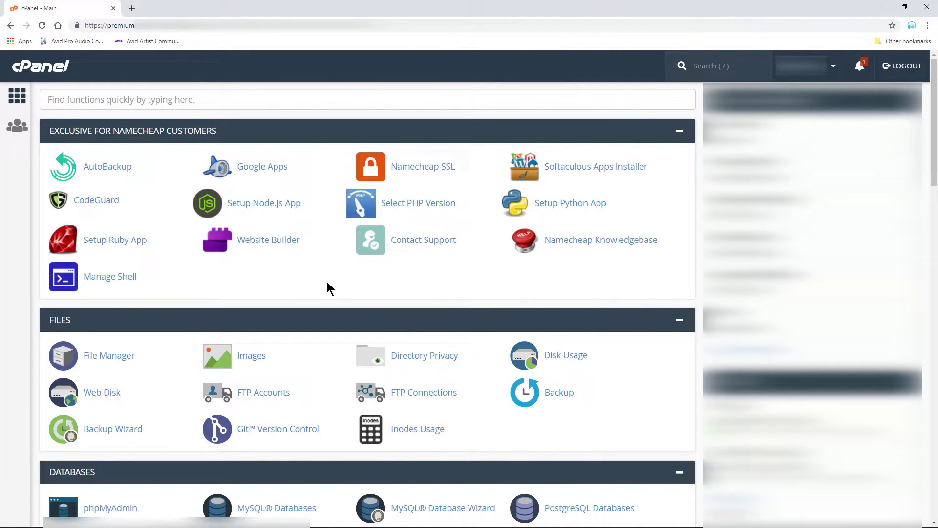
- Install PositiveSSL on sasquatchmode.com through Namecheap SSL and turn on HTTPS redirect
{"action": "left_click", "coordinate": [440, 173]}
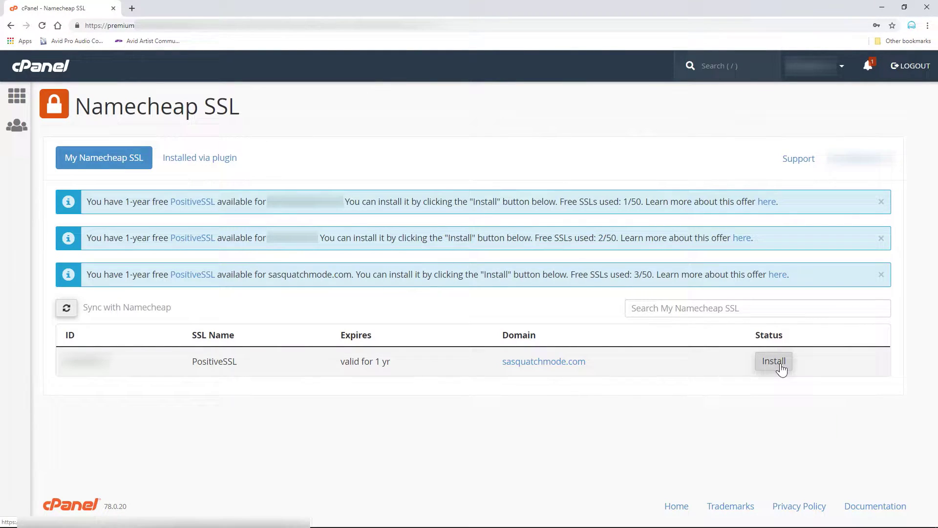
{"action": "left_click", "coordinate": [781, 369]}
{"action": "left_click", "coordinate": [157, 342]}
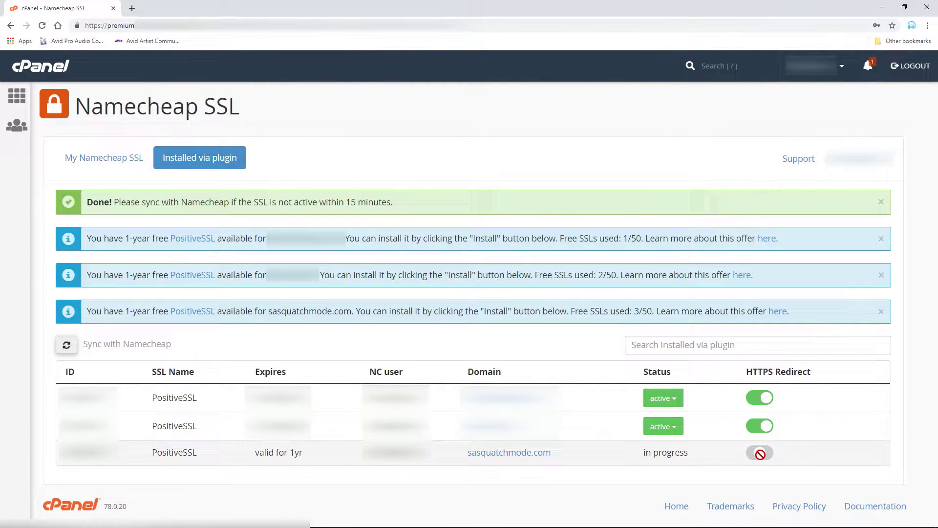
{"action": "left_click", "coordinate": [761, 453]}
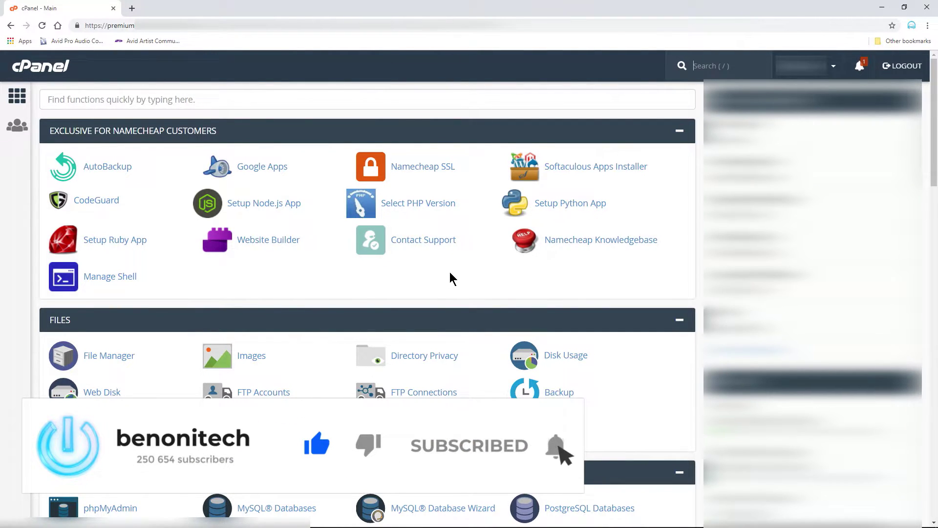
{"action": "scroll", "coordinate": [450, 273], "scroll_direction": "down", "scroll_amount": 1}
{"action": "scroll", "coordinate": [450, 274], "scroll_direction": "down", "scroll_amount": 6}
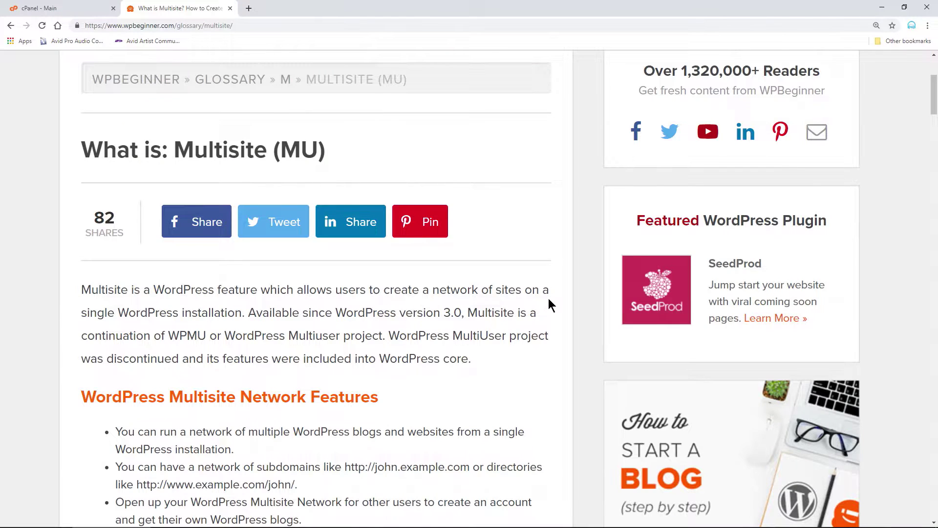
{"action": "scroll", "coordinate": [548, 303], "scroll_direction": "down", "scroll_amount": 2}
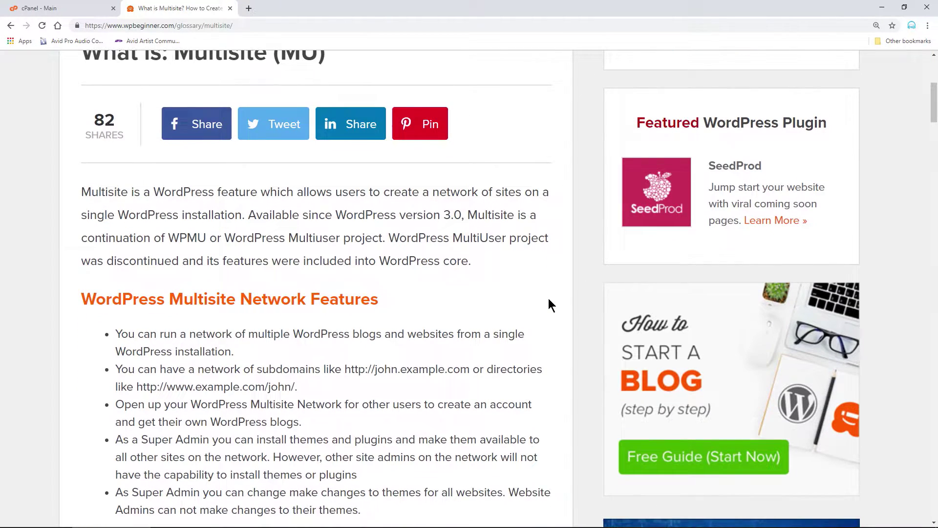
{"action": "scroll", "coordinate": [548, 298], "scroll_direction": "down", "scroll_amount": 4}
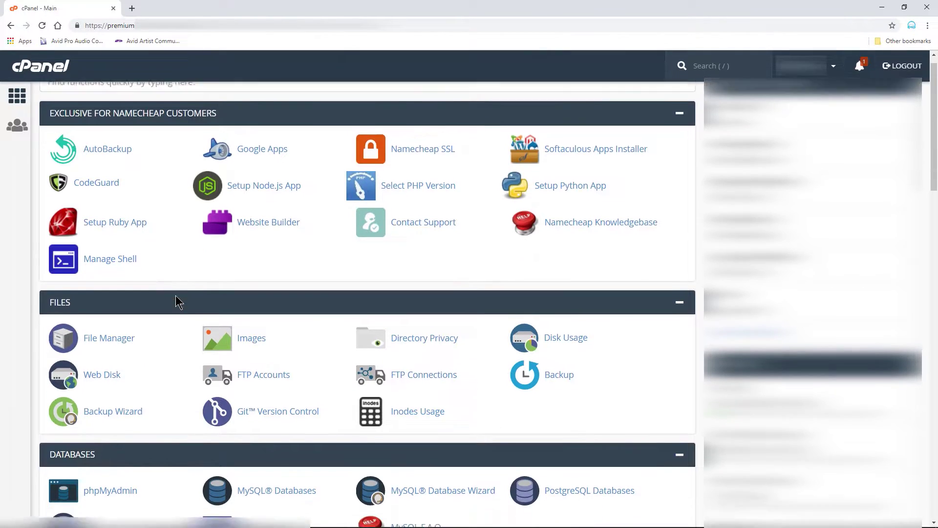
{"action": "scroll", "coordinate": [175, 295], "scroll_direction": "down", "scroll_amount": 10}
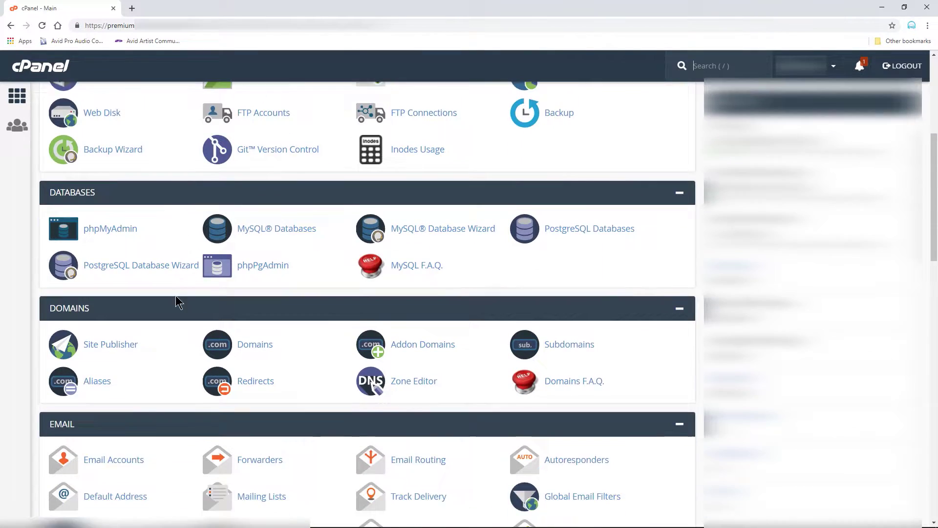
{"action": "scroll", "coordinate": [176, 298], "scroll_direction": "down", "scroll_amount": 15}
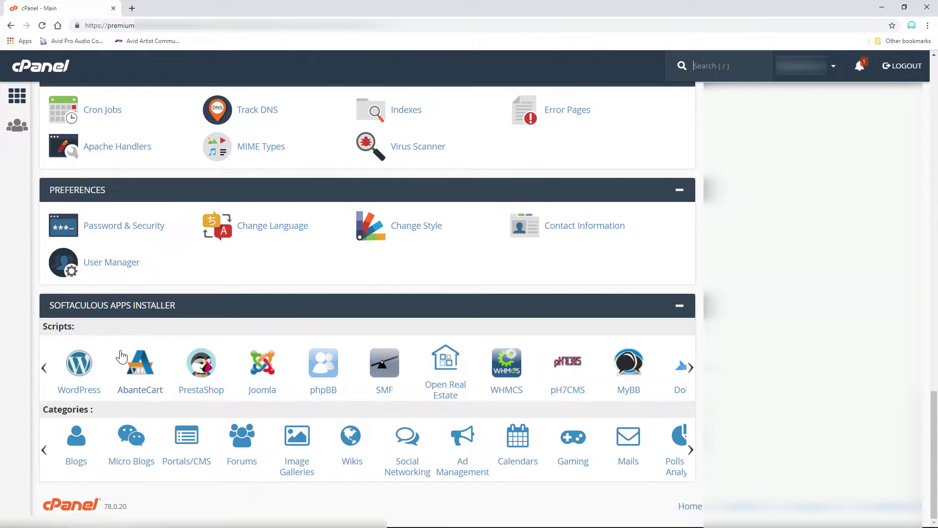
- Start a new WordPress install in Softaculous, keeping version 5.2.1
{"action": "left_click", "coordinate": [81, 367]}
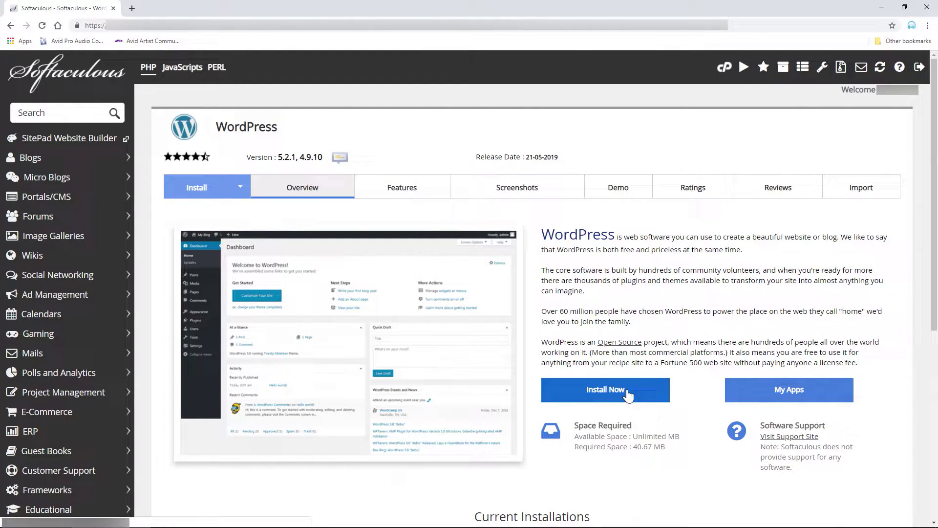
{"action": "left_click", "coordinate": [628, 395]}
{"action": "left_click", "coordinate": [685, 276]}
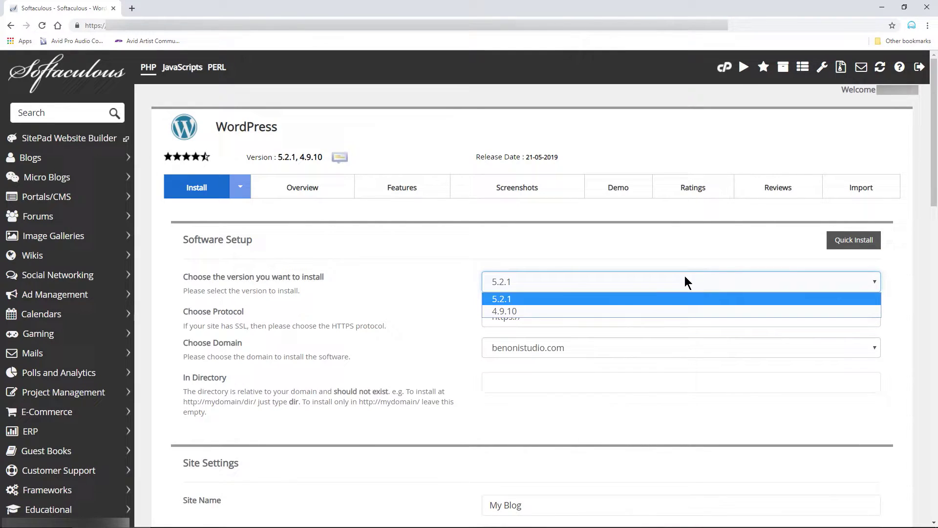
{"action": "left_click", "coordinate": [529, 297]}
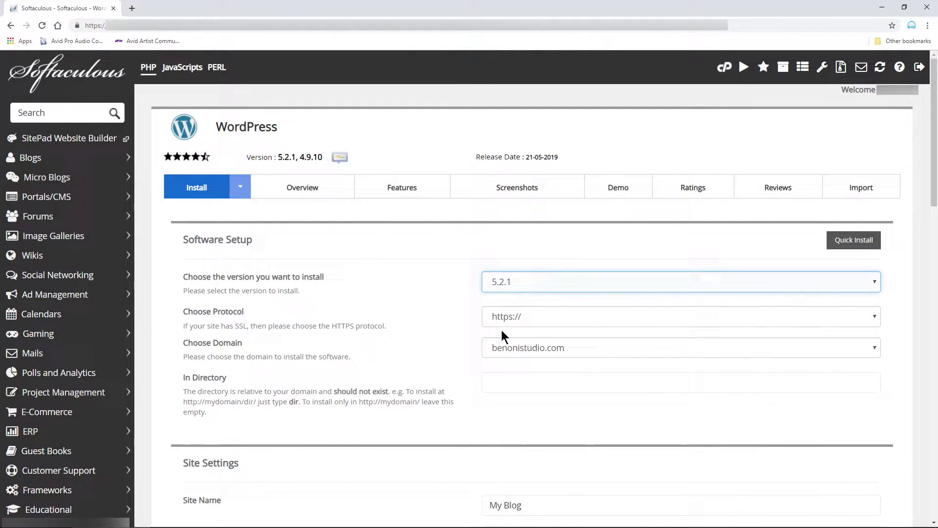
{"action": "left_click", "coordinate": [658, 316]}
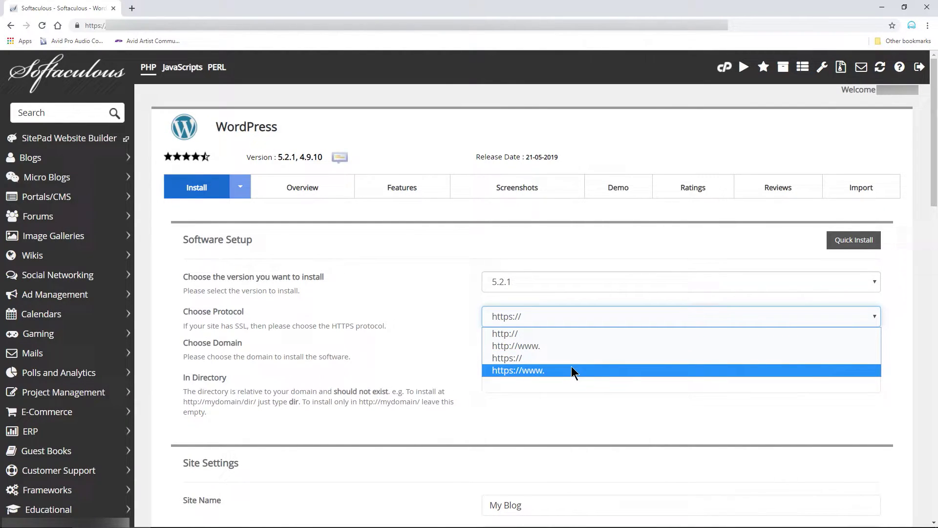
{"action": "left_click", "coordinate": [518, 357]}
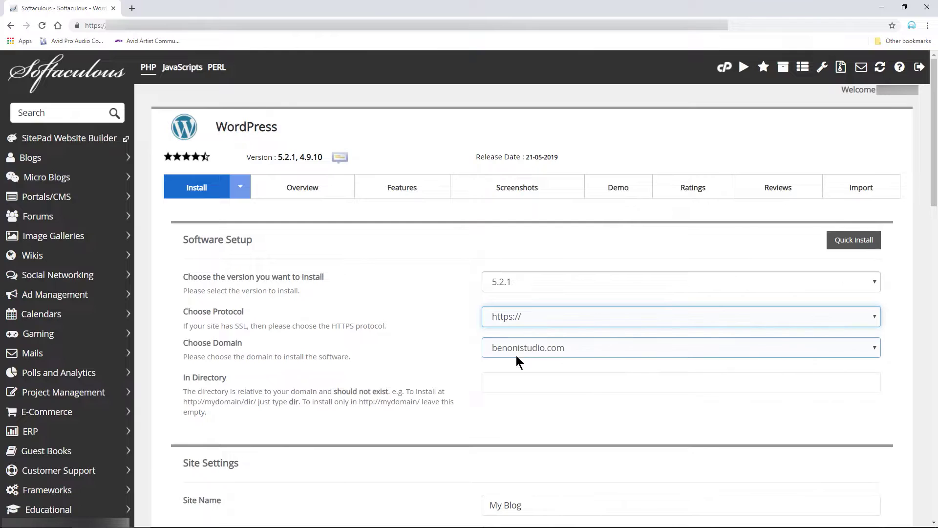
{"action": "left_click", "coordinate": [527, 321]}
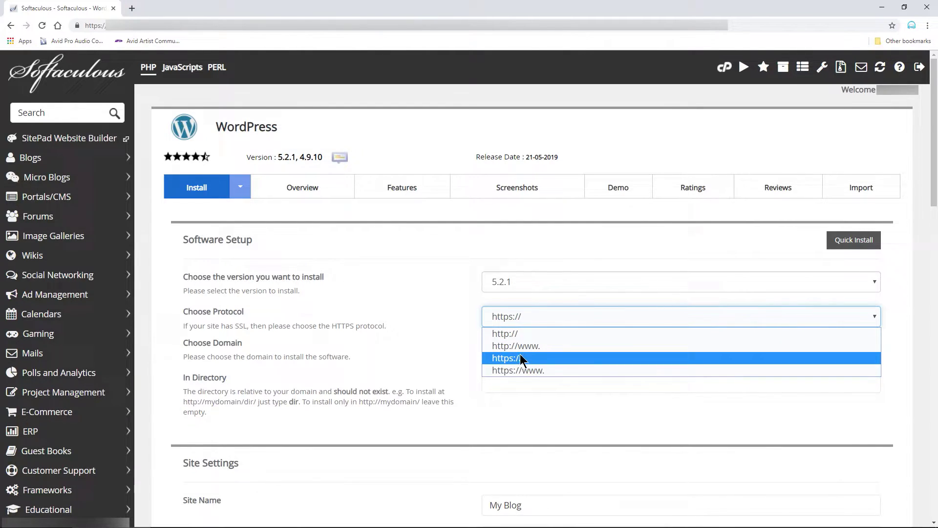
{"action": "left_click", "coordinate": [520, 359]}
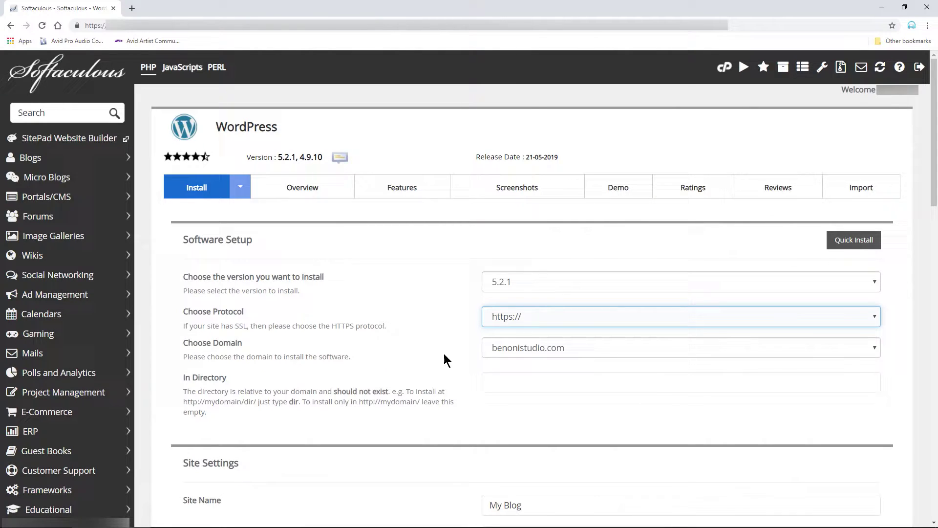
{"action": "left_click", "coordinate": [594, 350]}
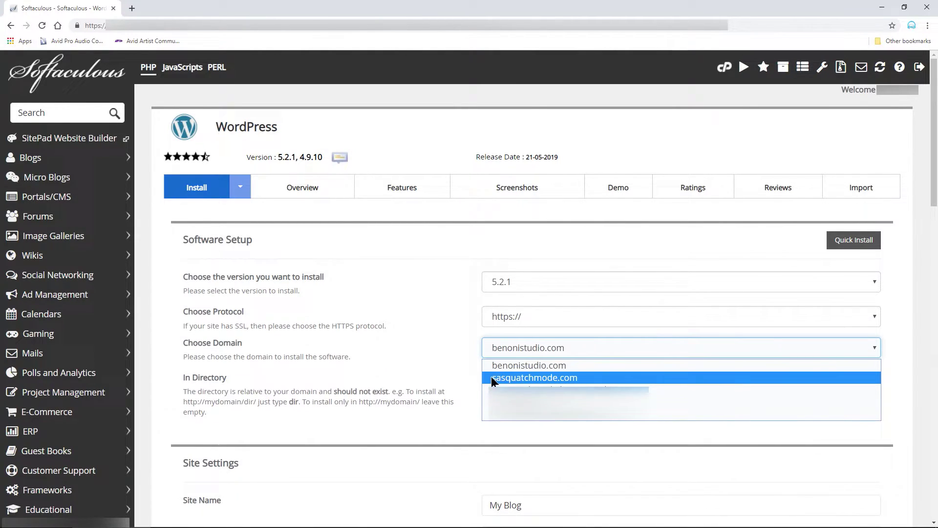
{"action": "left_click", "coordinate": [575, 377]}
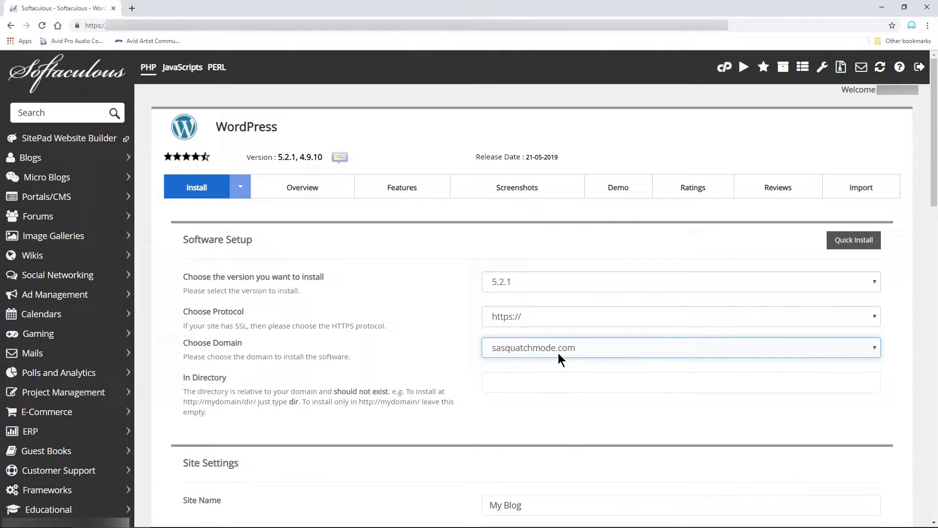
{"action": "left_click", "coordinate": [551, 390]}
- Name the site 'Sasquatch Mode' with description 'Hardcore Bodybuilding, fitness, diet, and workouts'
{"action": "key", "text": "Tab"}
{"action": "type", "text": "Sasquatch Mode"}
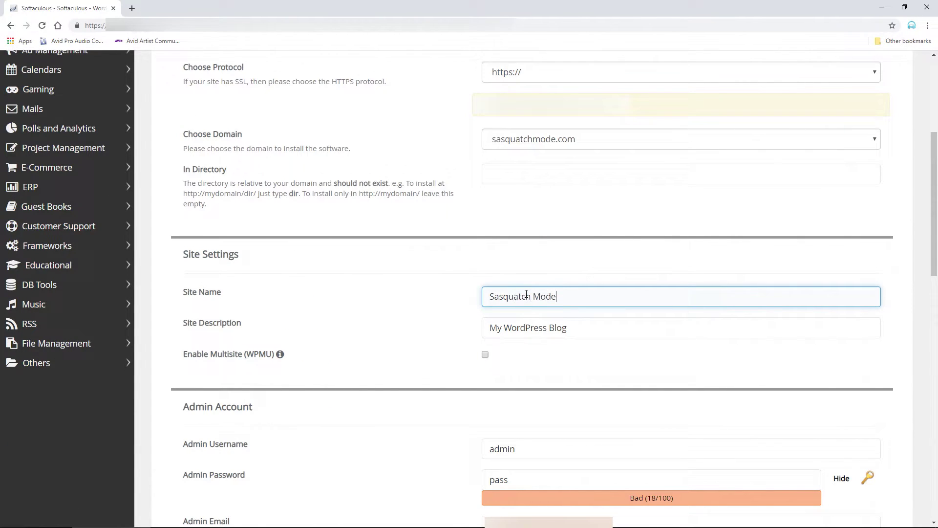
{"action": "left_click_drag", "start_coordinate": [575, 324], "coordinate": [424, 342]}
{"action": "type", "text": "Hardcore Bodybuilding"}
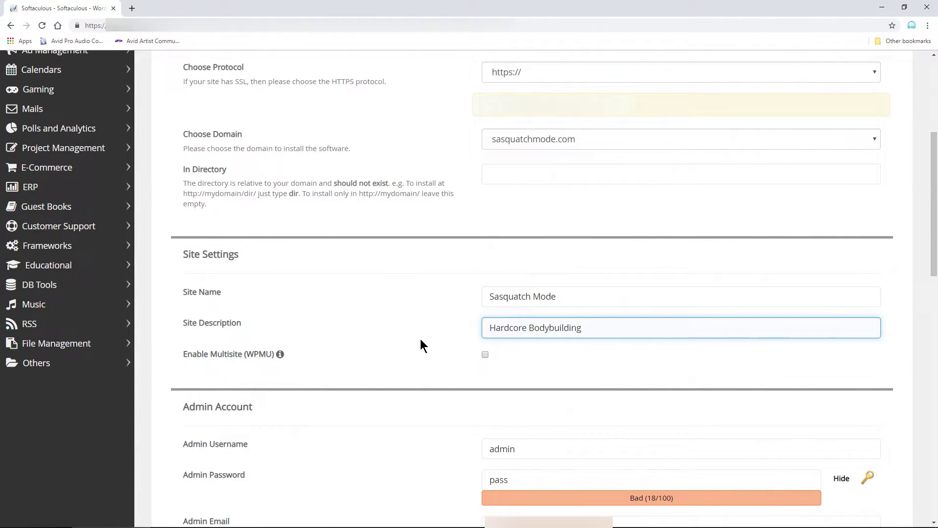
{"action": "type", "text": ", fitness, diet, and workouts"}
- Fill in the admin username and password, and start correcting the admin e-mail
{"action": "scroll", "coordinate": [417, 361], "scroll_direction": "down", "scroll_amount": 6}
{"action": "key", "text": "Tab"}
{"action": "key", "text": "Tab"}
{"action": "type", "text": "My account"}
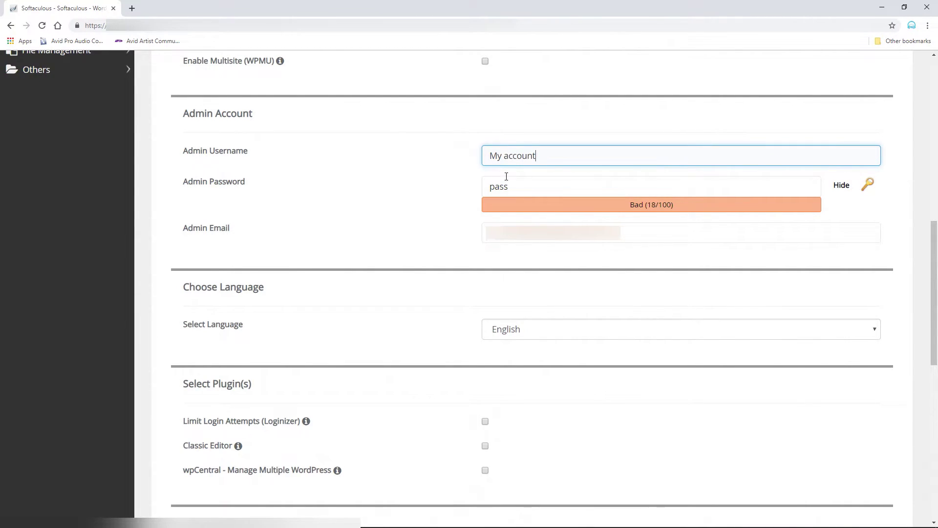
{"action": "key", "text": "Tab"}
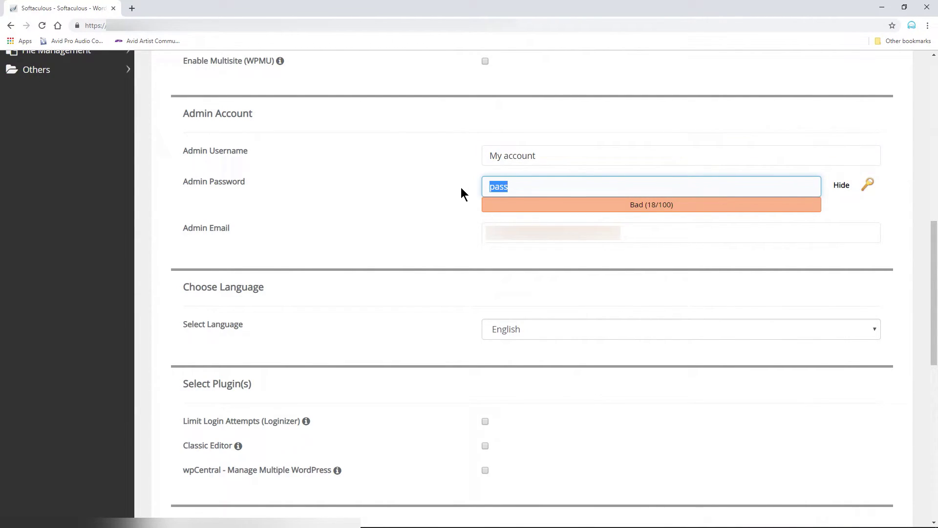
{"action": "type", "text": "password"}
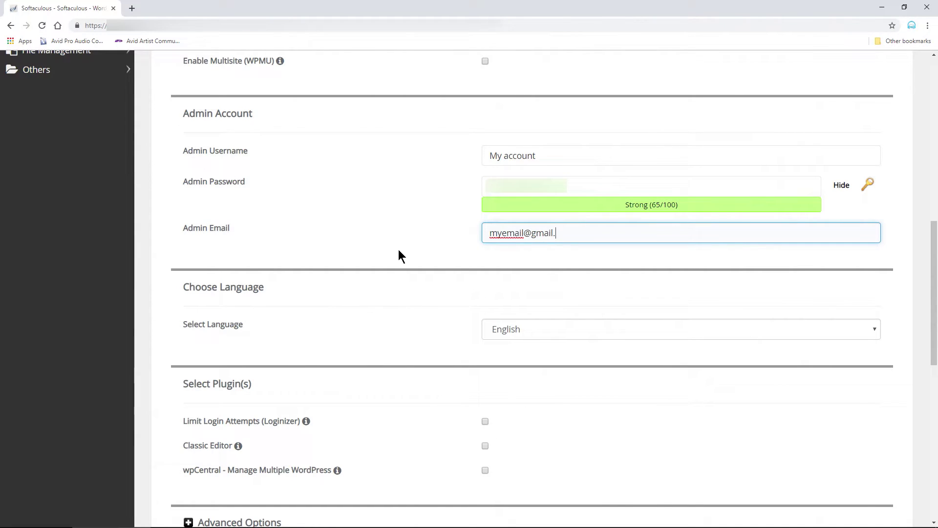
{"action": "key", "text": "BackSpace"}
{"action": "key", "text": "BackSpace"}
{"action": "key", "text": "BackSpace"}
{"action": "key", "text": "BackSpace"}
{"action": "key", "text": "BackSpace"}
{"action": "key", "text": "BackSpace"}
- Finish the admin e-mail with the outlook.com domain and keep English as the site language
{"action": "type", "text": "outlook.com"}
{"action": "scroll", "coordinate": [398, 250], "scroll_direction": "down", "scroll_amount": 5}
{"action": "left_click", "coordinate": [538, 86]}
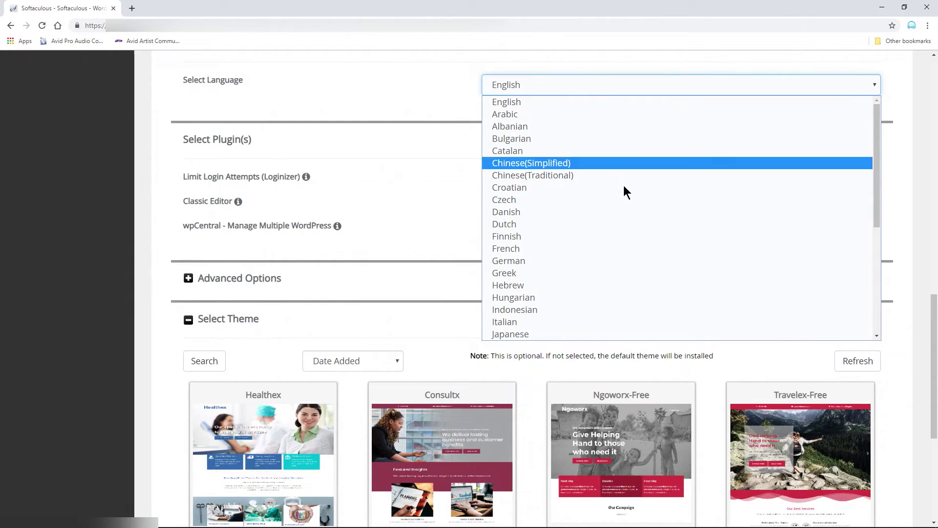
{"action": "left_click", "coordinate": [419, 94]}
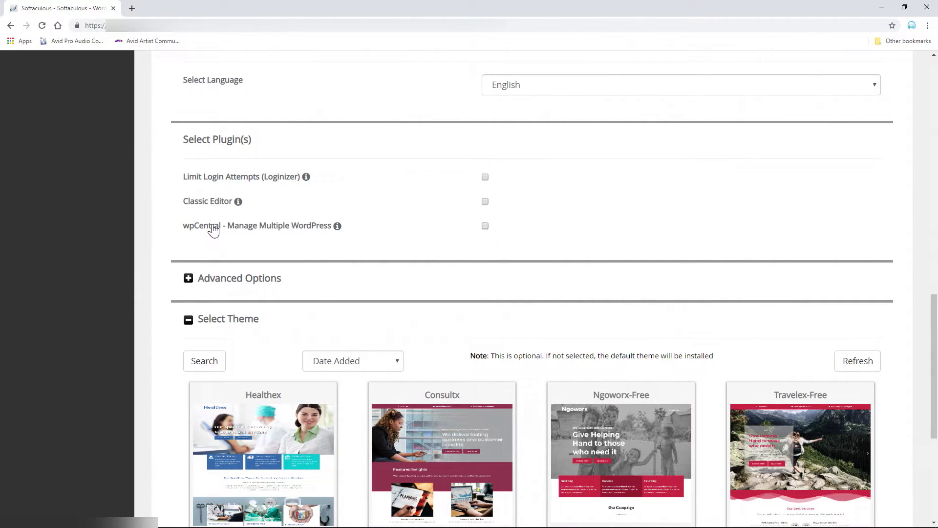
- Browse the theme options, keep the default theme, and launch the WordPress installation
{"action": "mouse_move", "coordinate": [337, 227]}
{"action": "scroll", "coordinate": [538, 328], "scroll_direction": "down", "scroll_amount": 3}
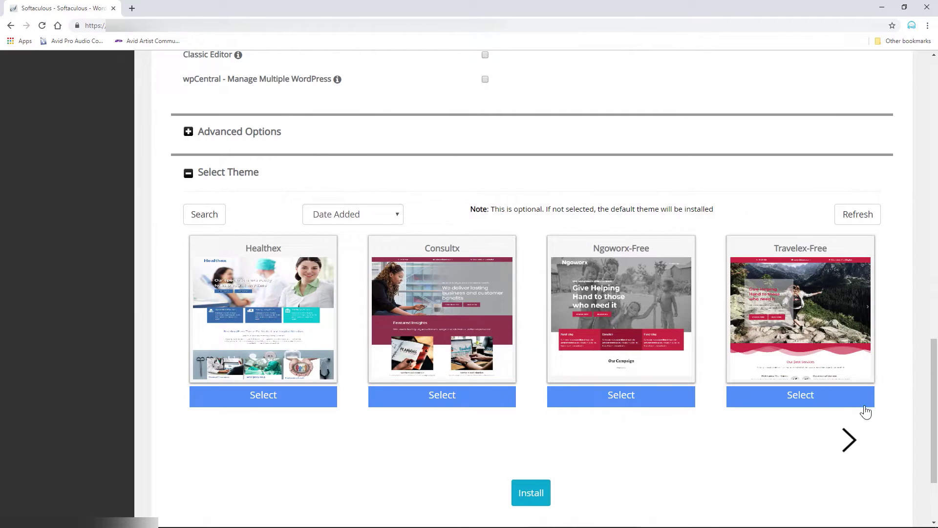
{"action": "left_click", "coordinate": [848, 440]}
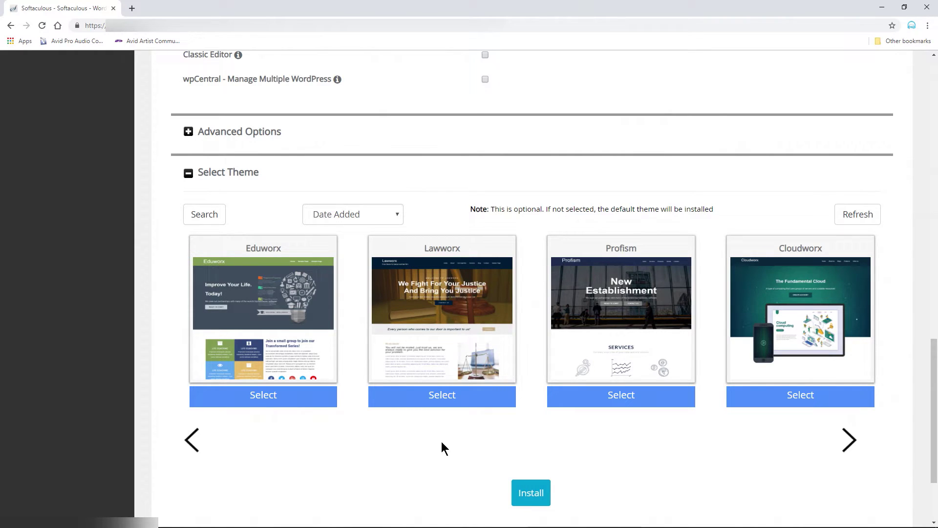
{"action": "scroll", "coordinate": [471, 430], "scroll_direction": "down", "scroll_amount": 3}
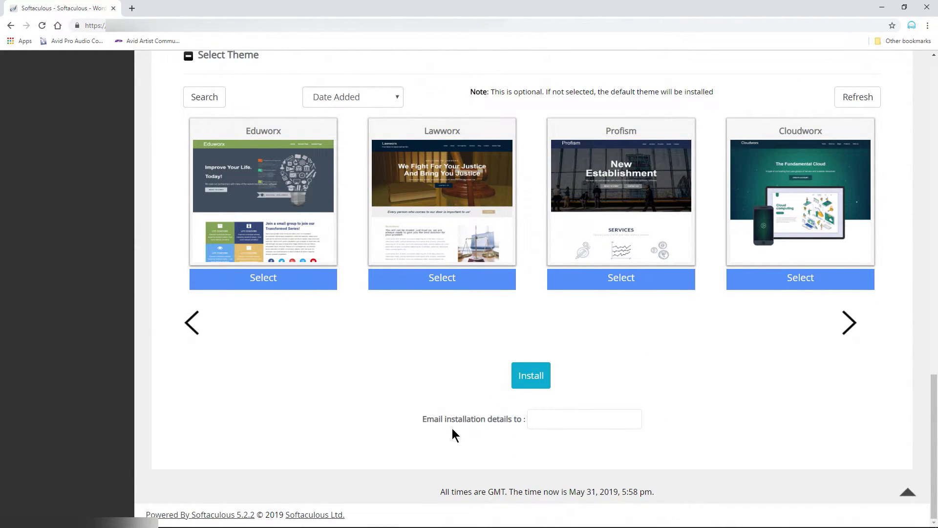
{"action": "left_click", "coordinate": [540, 419]}
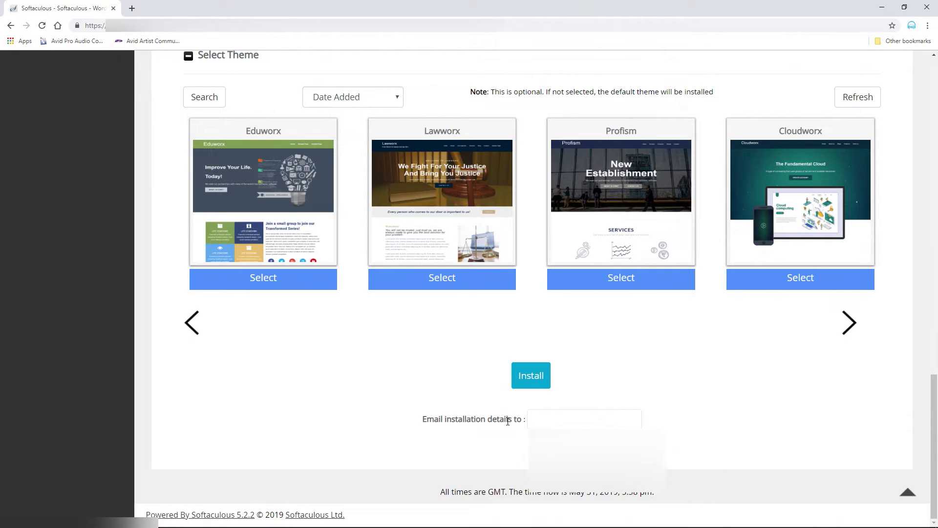
{"action": "left_click", "coordinate": [531, 377]}
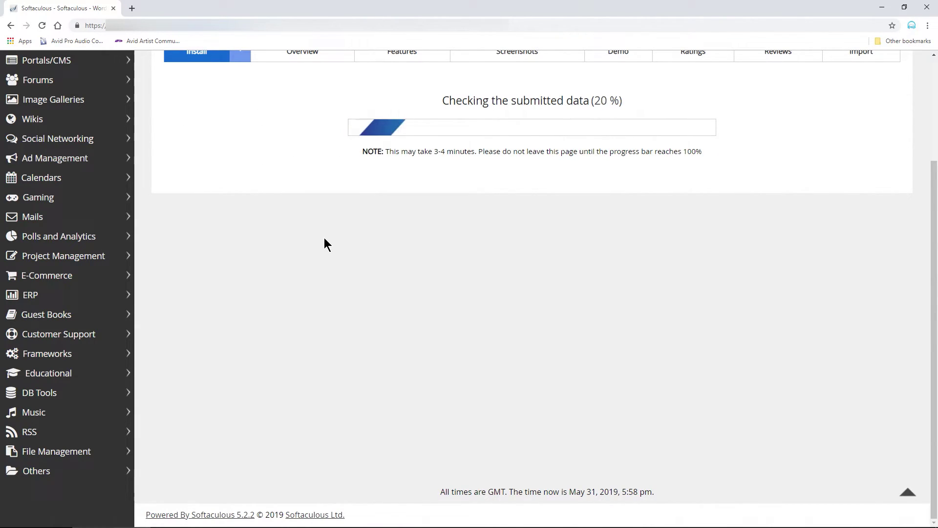
- Open the live Sasquatch Mode site and go to its wp-admin Dashboard
{"action": "left_click", "coordinate": [222, 137]}
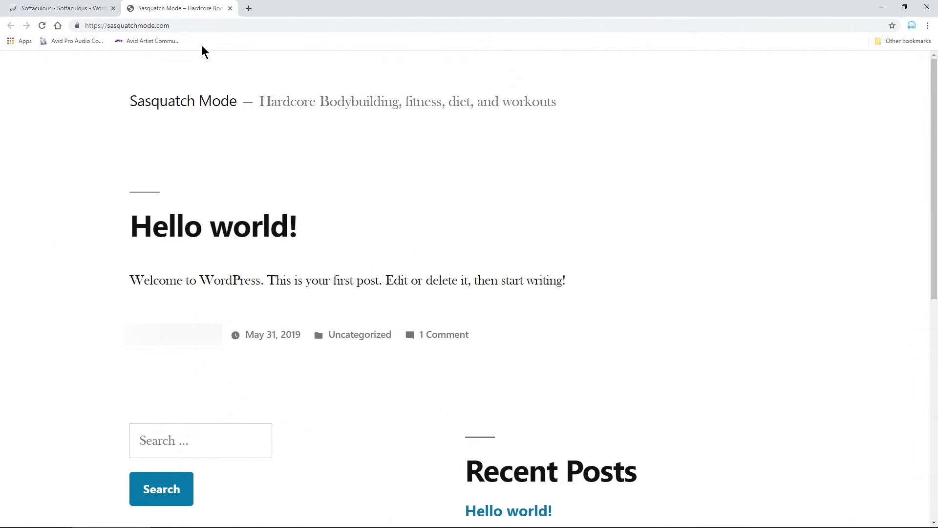
{"action": "left_click", "coordinate": [88, 28]}
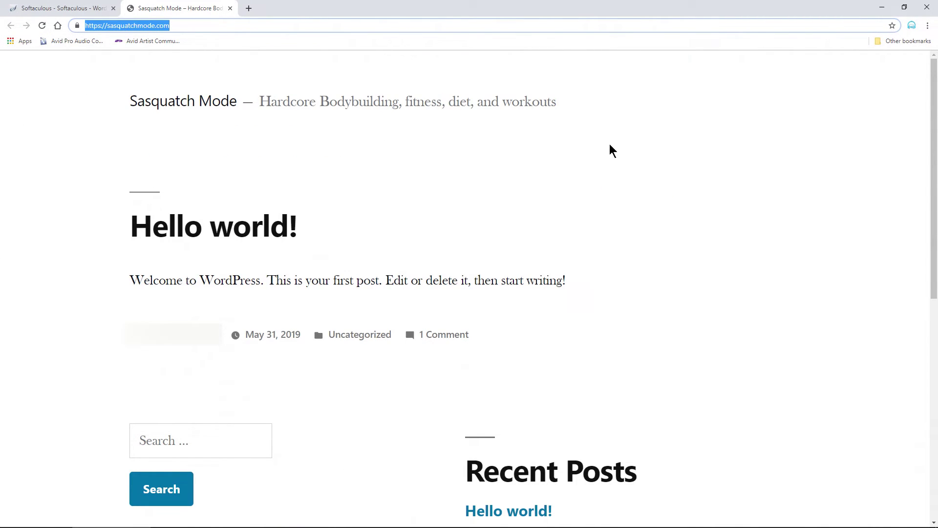
{"action": "left_click", "coordinate": [628, 152]}
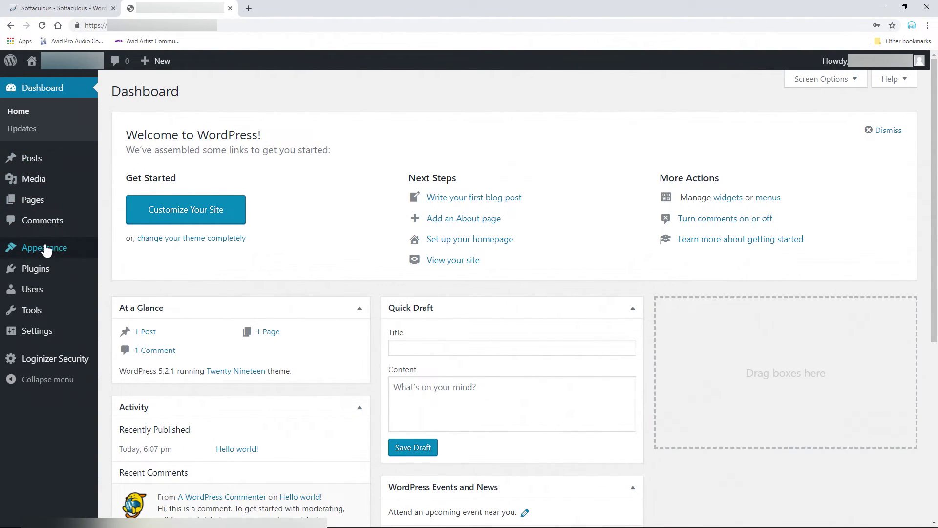
{"action": "mouse_move", "coordinate": [44, 257]}
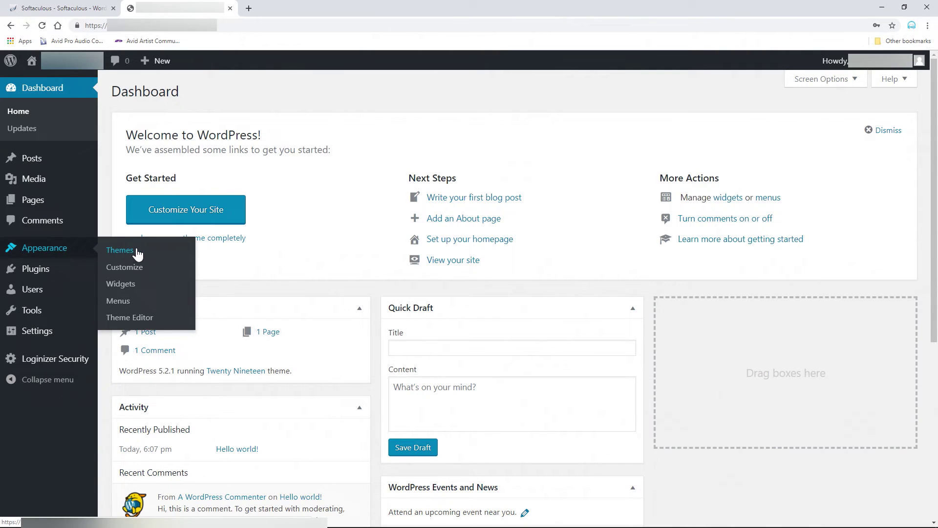